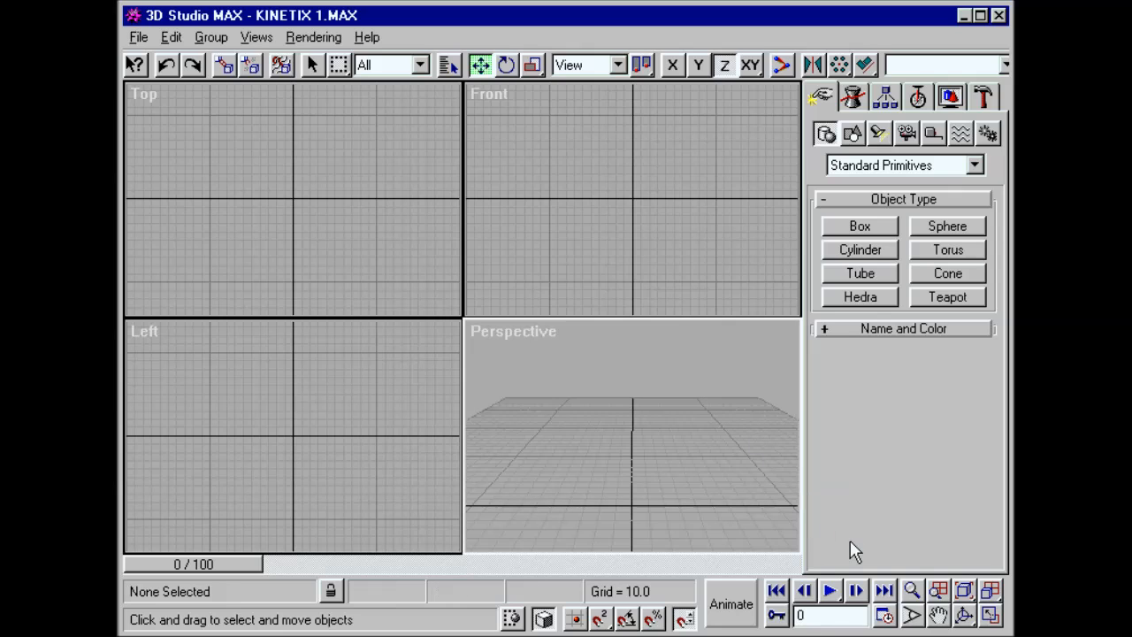
# Maximize the Perspective view and create a box at the grid origin, about 19.3 long, 19.7 wide and 87.6 high.
pyautogui.click(990, 615)
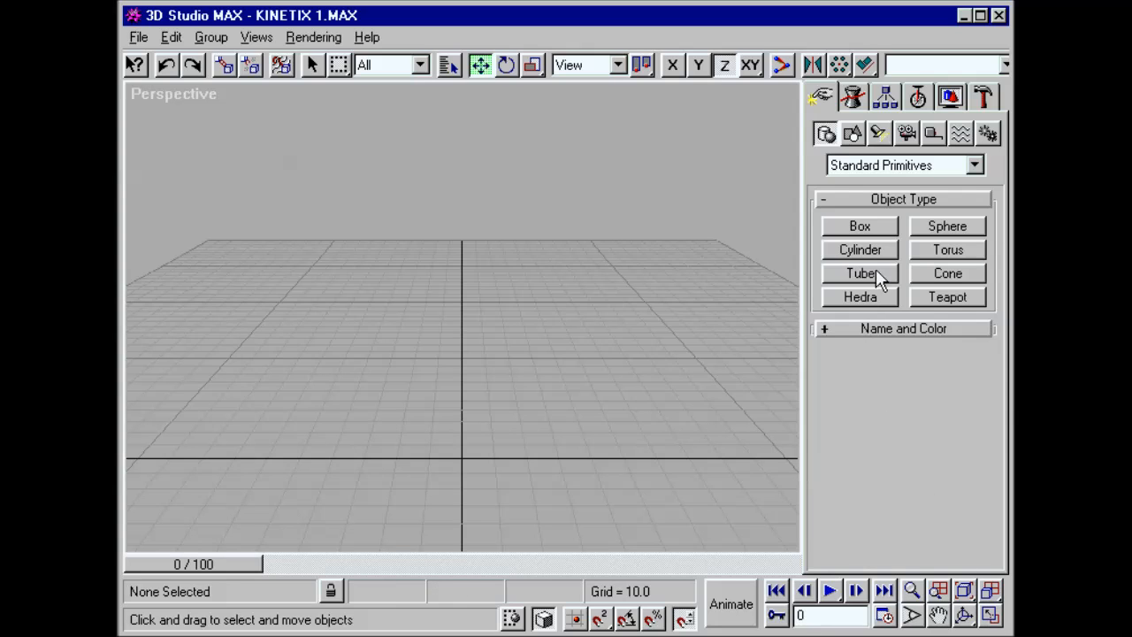
pyautogui.click(862, 227)
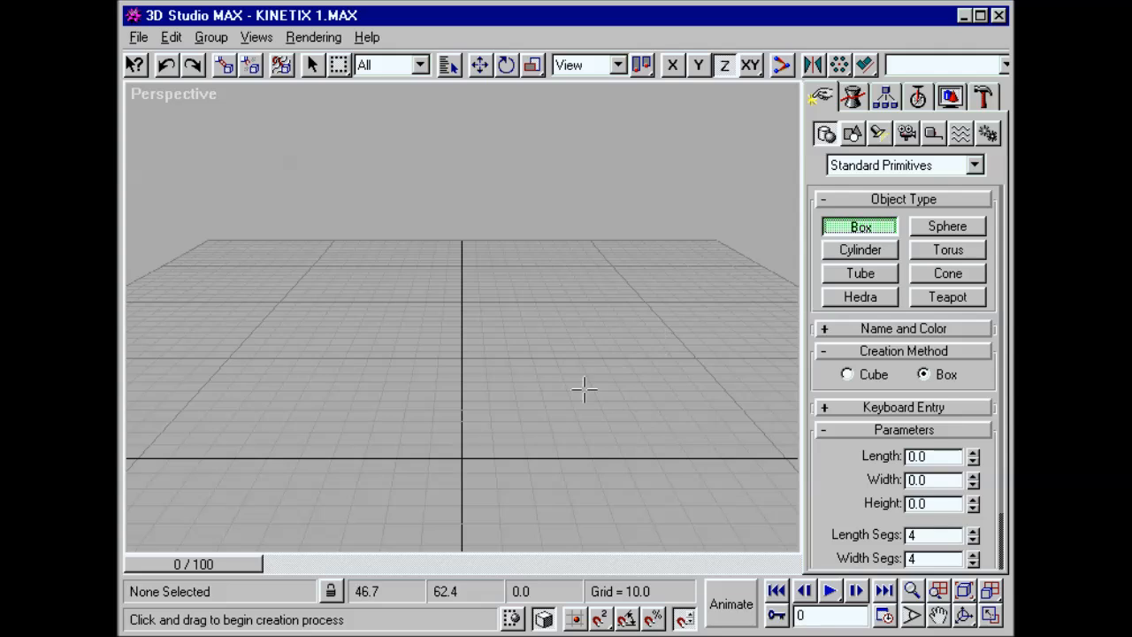
pyautogui.moveTo(452, 447); pyautogui.dragTo(498, 463)
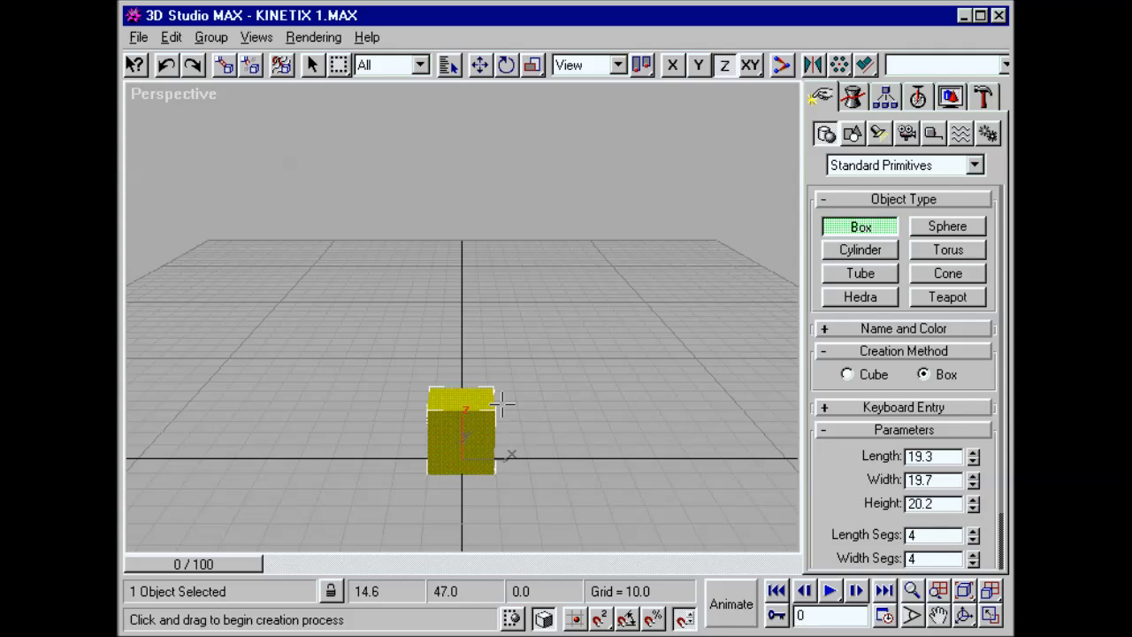
pyautogui.click(507, 146)
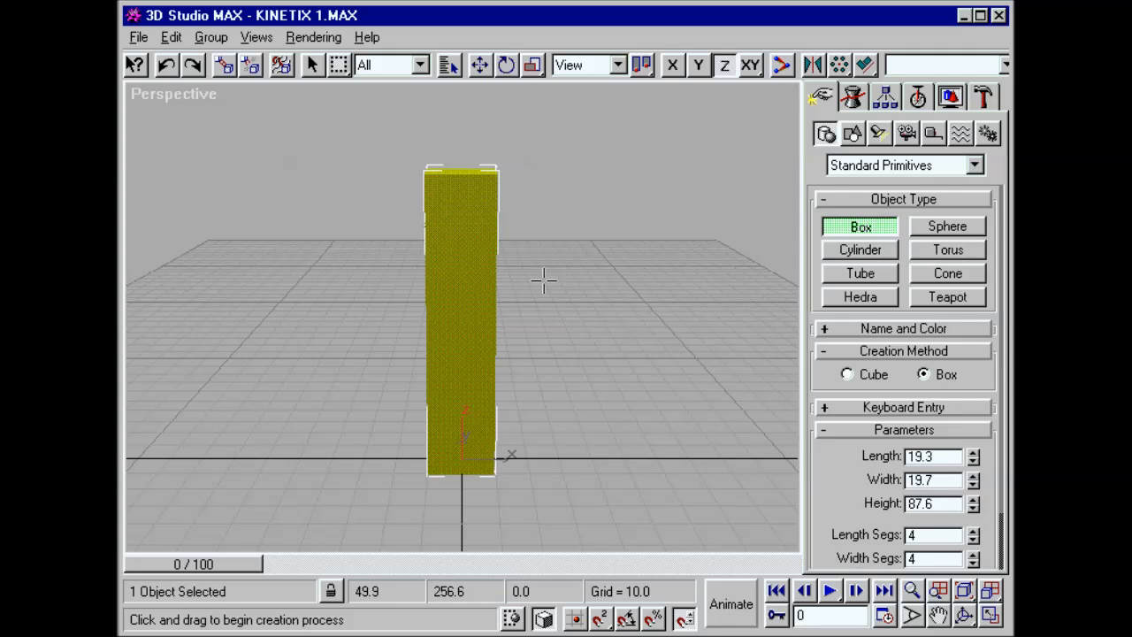
# Rotate the box slightly about its Z axis so that two side faces show, and return to the Move tool.
pyautogui.rightClick(463, 461)
pyautogui.click(467, 487)
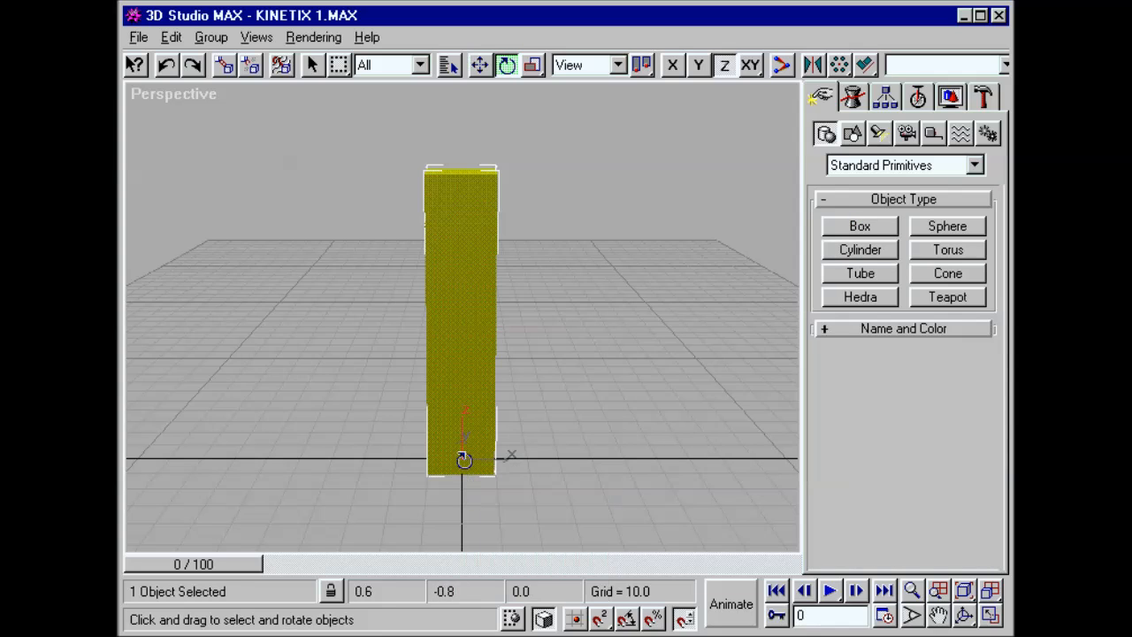
pyautogui.moveTo(462, 457); pyautogui.dragTo(463, 411)
pyautogui.press('w')
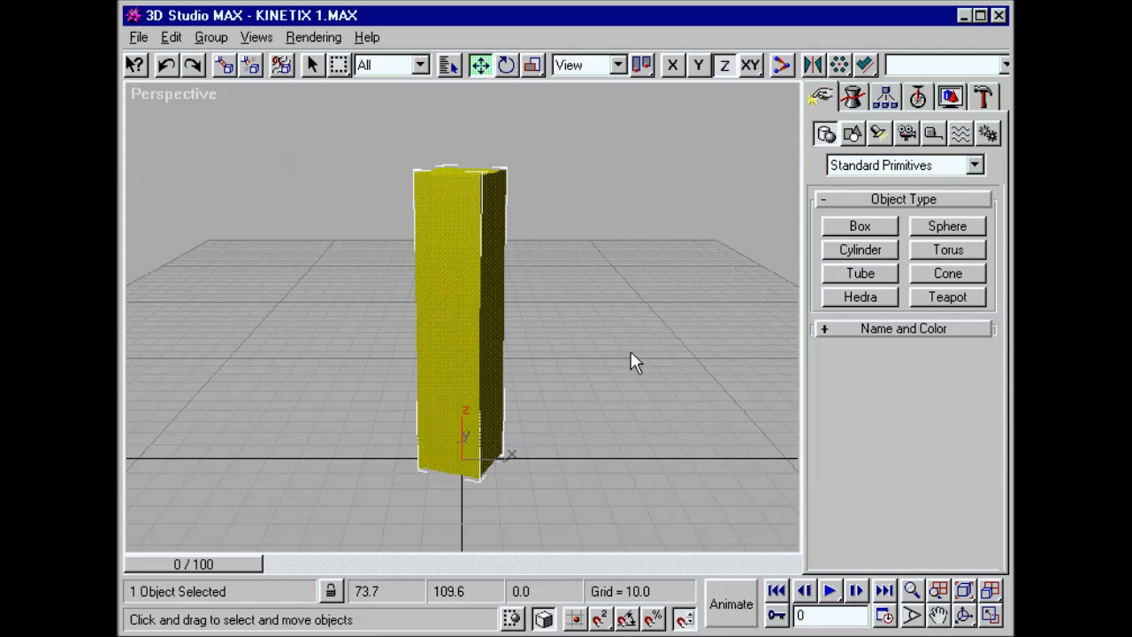
# Apply a Taper modifier to the box and give it a curve of about -2.3.
pyautogui.click(853, 134)
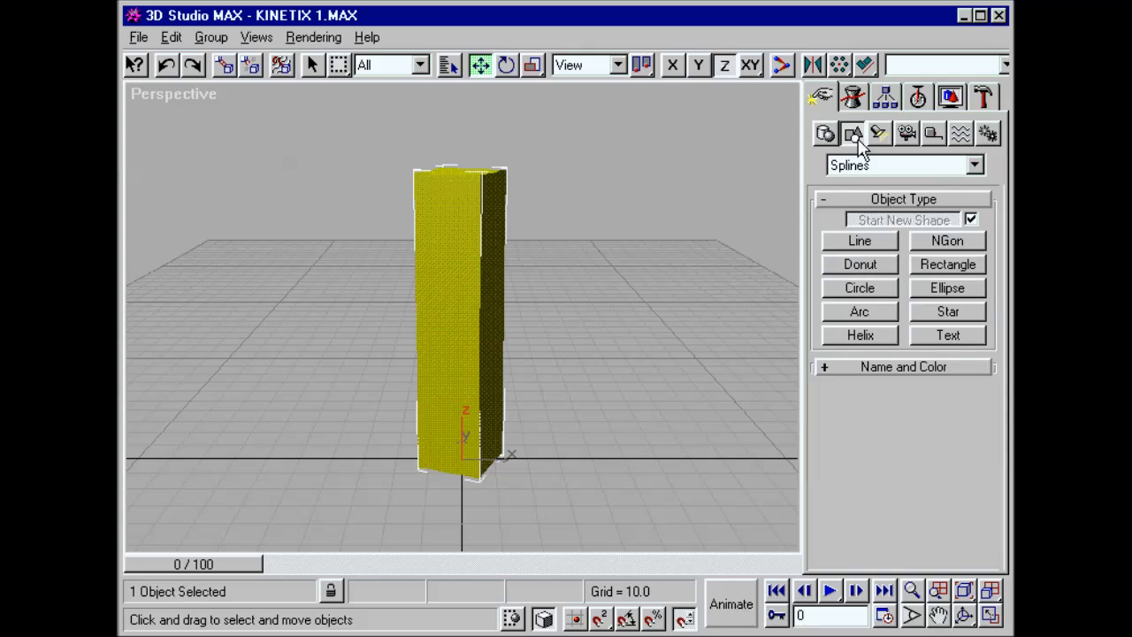
pyautogui.click(879, 134)
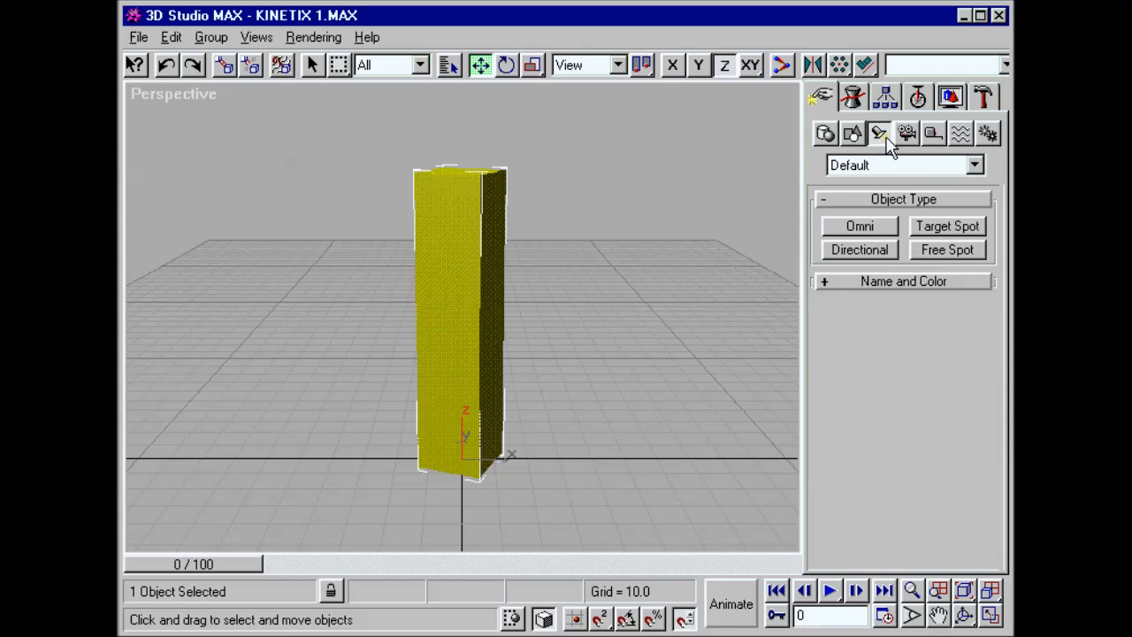
pyautogui.click(853, 98)
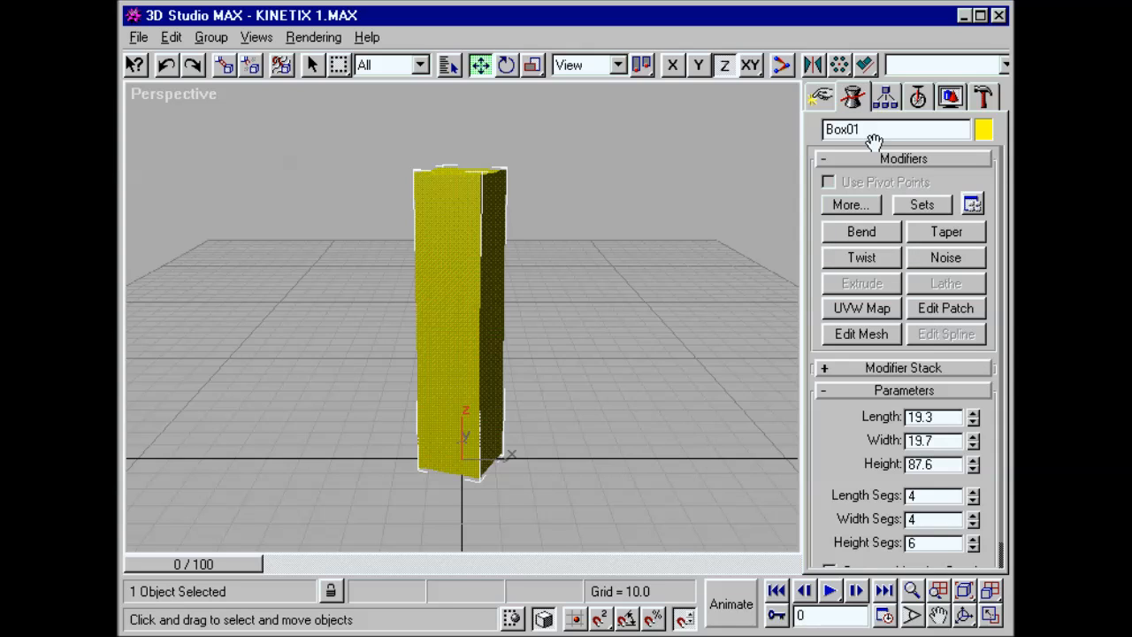
pyautogui.click(955, 232)
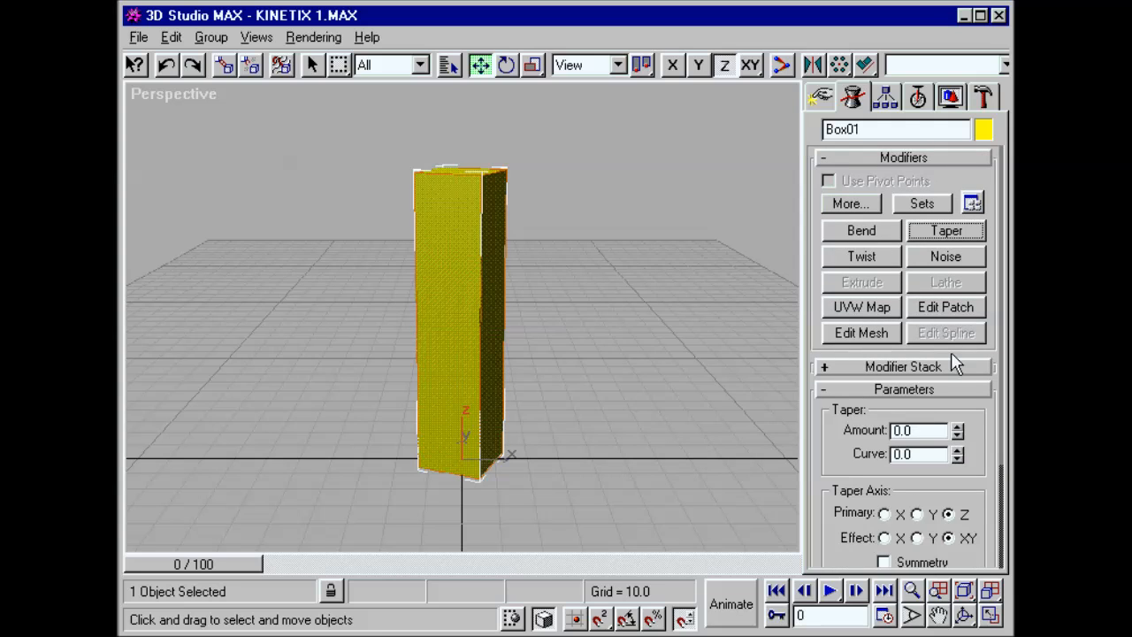
pyautogui.moveTo(959, 454)
pyautogui.mouseDown()
pyautogui.moveTo(962, 467)
pyautogui.moveTo(962, 455)
pyautogui.mouseUp()
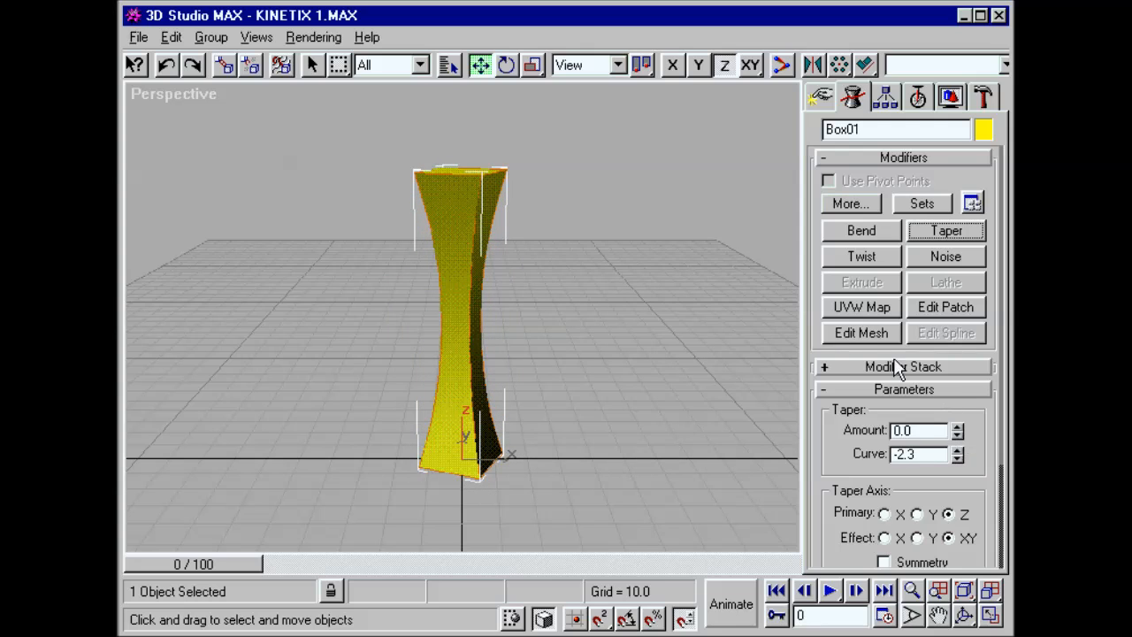
# Add a Bend modifier to the tapered box and set its angle to 95.
pyautogui.click(889, 233)
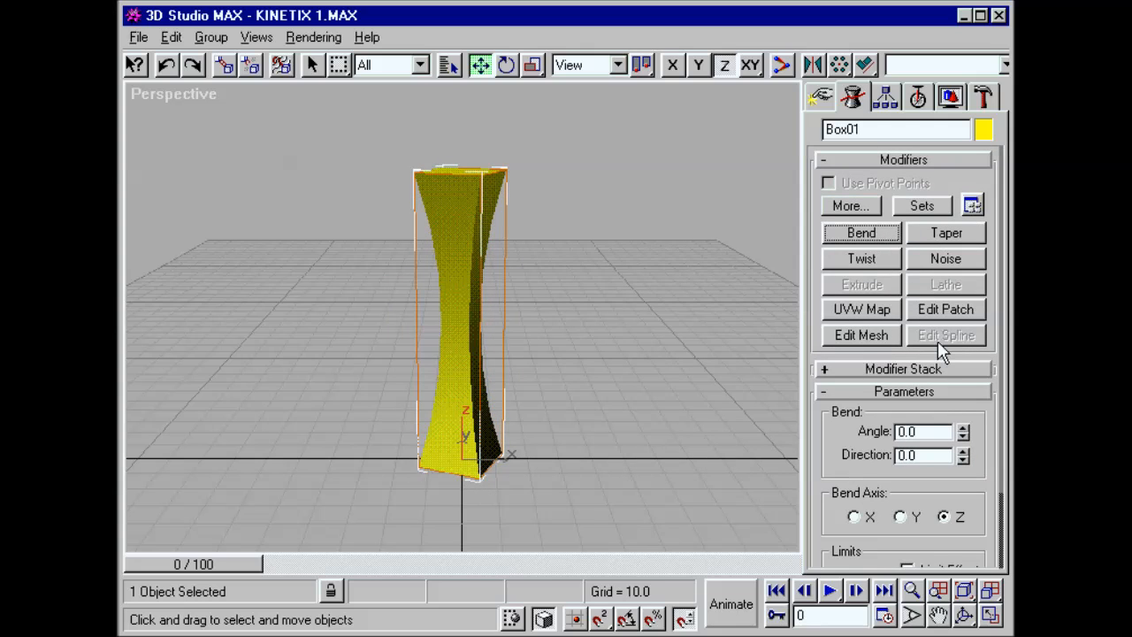
pyautogui.moveTo(963, 430); pyautogui.dragTo(975, 288)
pyautogui.doubleClick(923, 430)
pyautogui.write('95')
pyautogui.press('Return')
# Go back to the Box level of the modifier stack and display the Perspective view in wireframe.
pyautogui.click(967, 369)
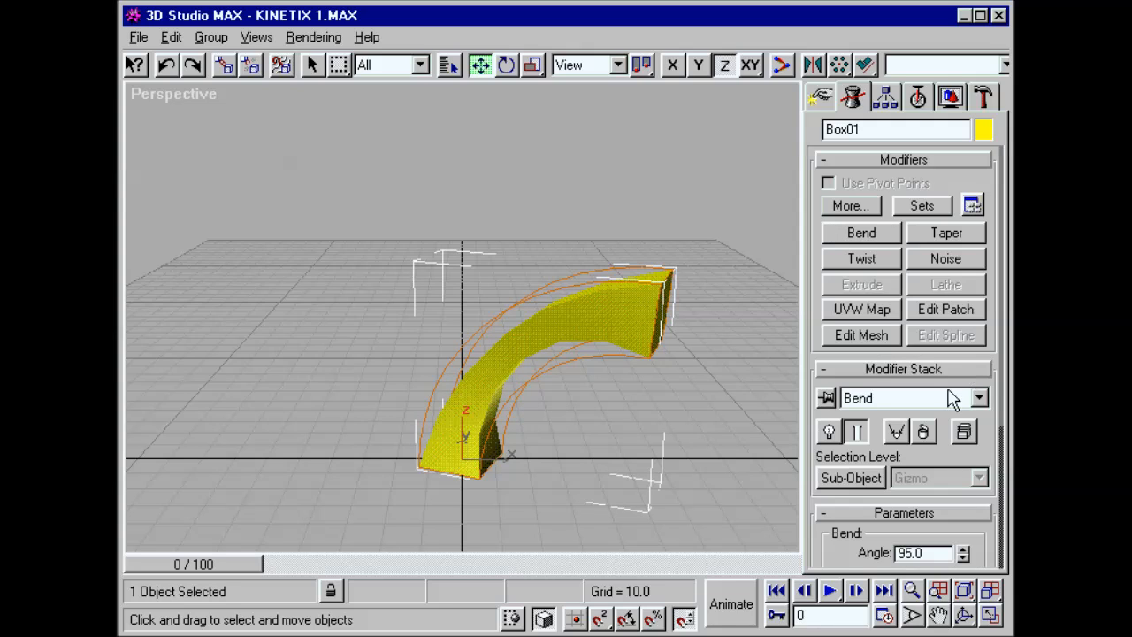
pyautogui.click(949, 398)
pyautogui.click(897, 461)
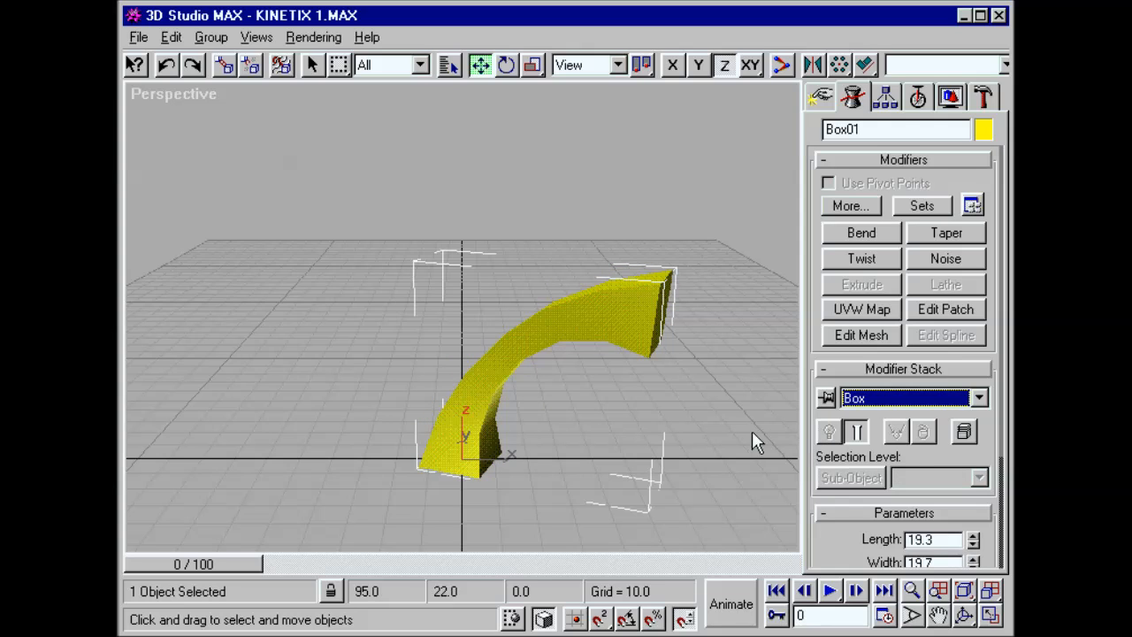
pyautogui.rightClick(177, 94)
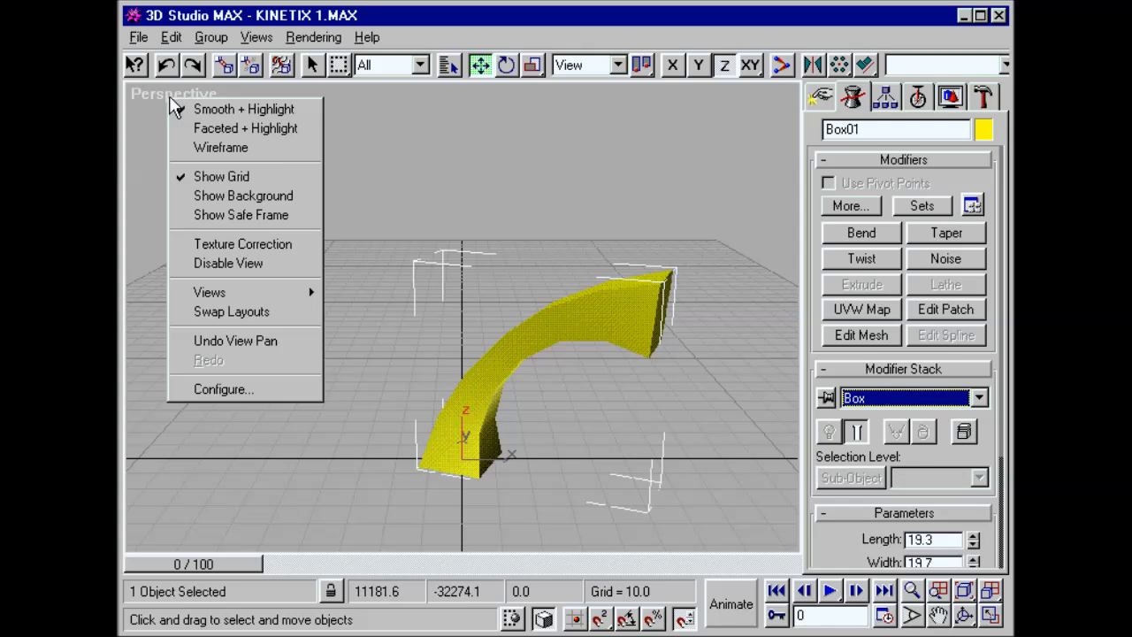
pyautogui.click(191, 150)
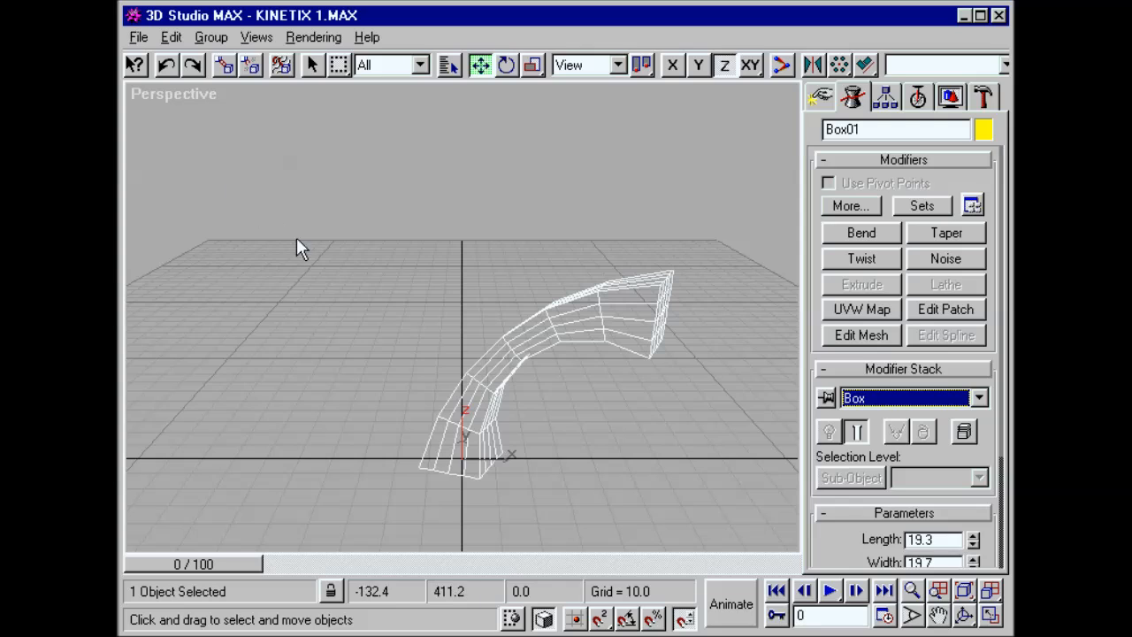
# Set the base box's length to 20, its width to 20 and its height to 100.
pyautogui.moveTo(991, 511); pyautogui.dragTo(997, 353)
pyautogui.doubleClick(942, 391)
pyautogui.write('20')
pyautogui.press('Return')
pyautogui.press('Tab')
pyautogui.write('20')
pyautogui.press('Tab')
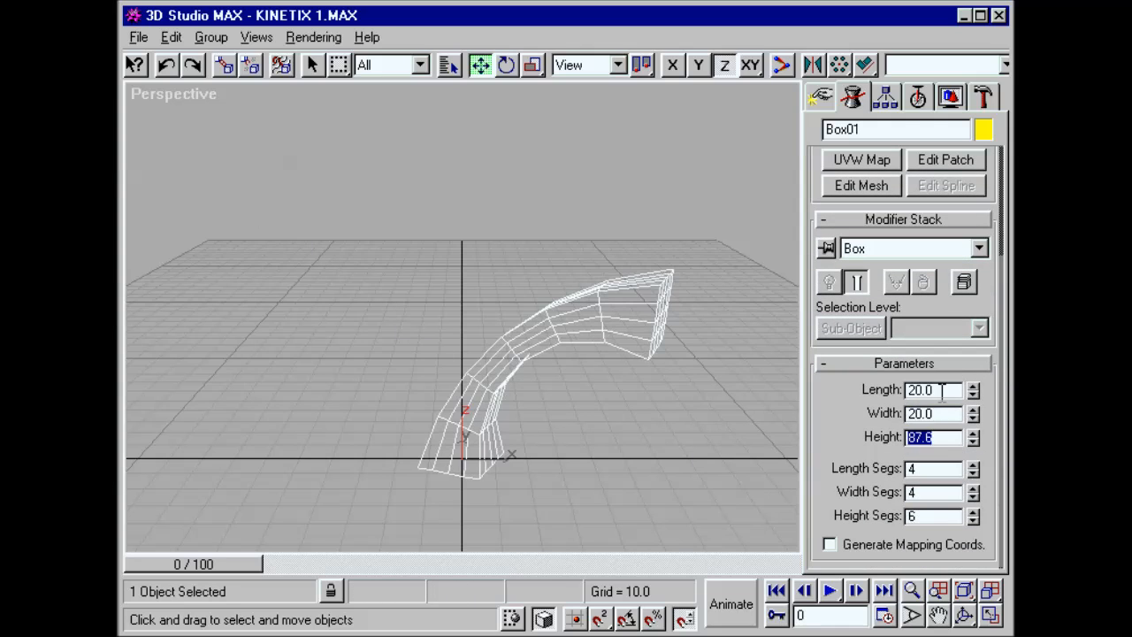
pyautogui.write('100')
pyautogui.press('Return')
# Raise the box's height segments to 18, turn on mapping coordinates and return the view to shaded display.
pyautogui.moveTo(972, 511); pyautogui.dragTo(972, 513)
pyautogui.click(829, 543)
pyautogui.press('F3')
# Return to the Taper modifier, hide the end result of the stack and set the taper curve to -3.0.
pyautogui.click(937, 252)
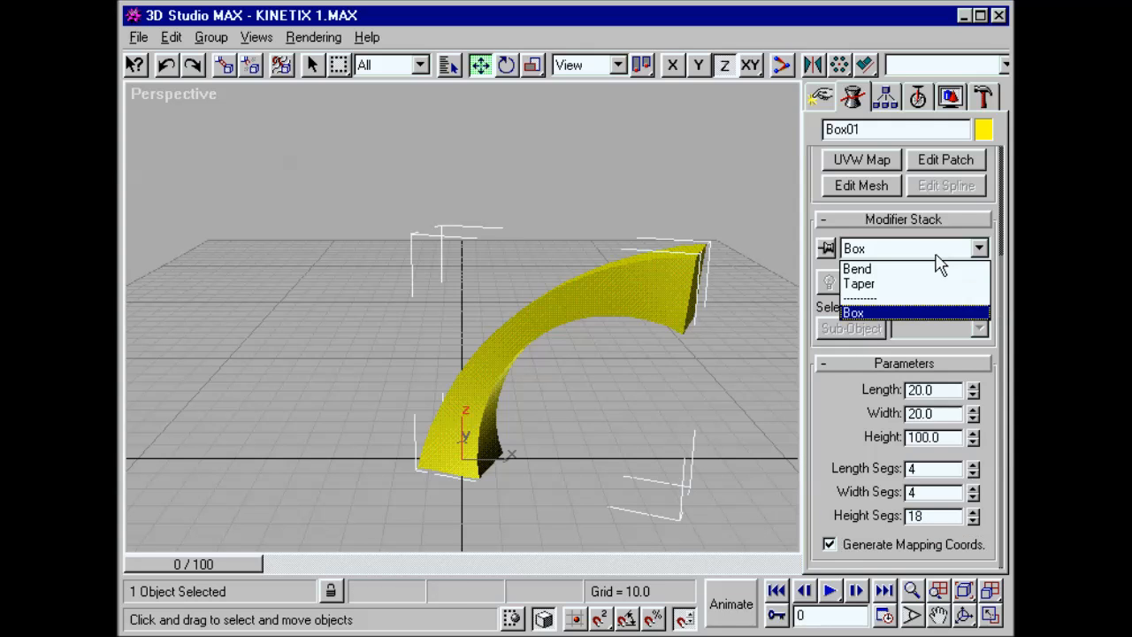
pyautogui.click(885, 283)
pyautogui.click(858, 283)
pyautogui.moveTo(959, 433); pyautogui.dragTo(960, 438)
# Scale the Taper gizmo up along Z beyond the box's top, leave sub-object editing and show the end result again.
pyautogui.click(879, 333)
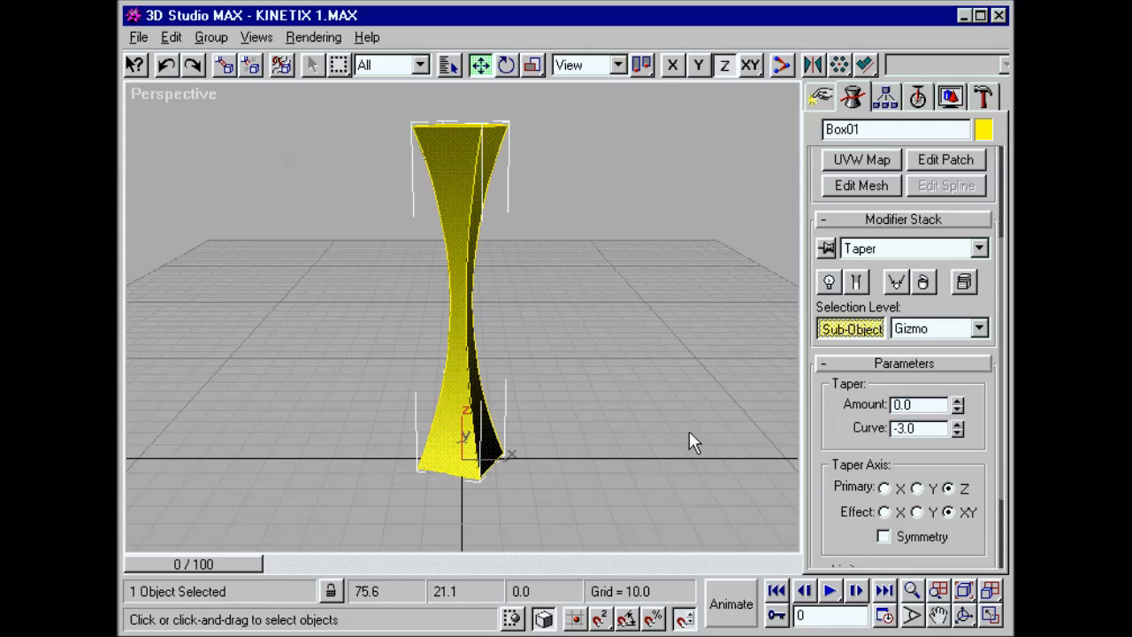
pyautogui.rightClick(468, 460)
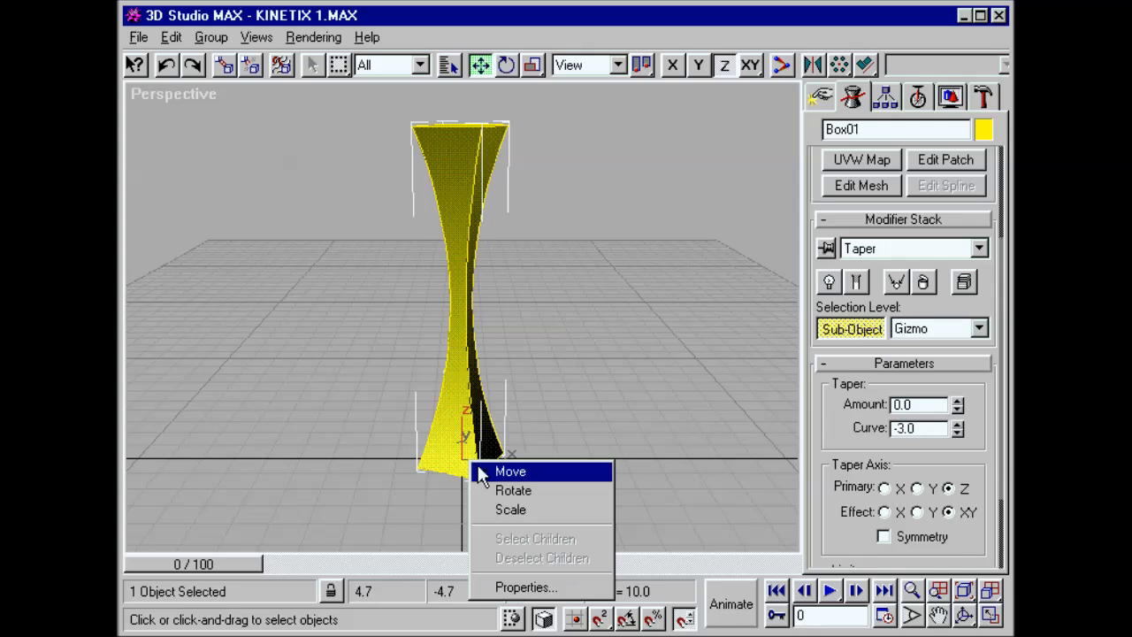
pyautogui.click(484, 511)
pyautogui.moveTo(477, 460); pyautogui.dragTo(472, 425)
pyautogui.press('w')
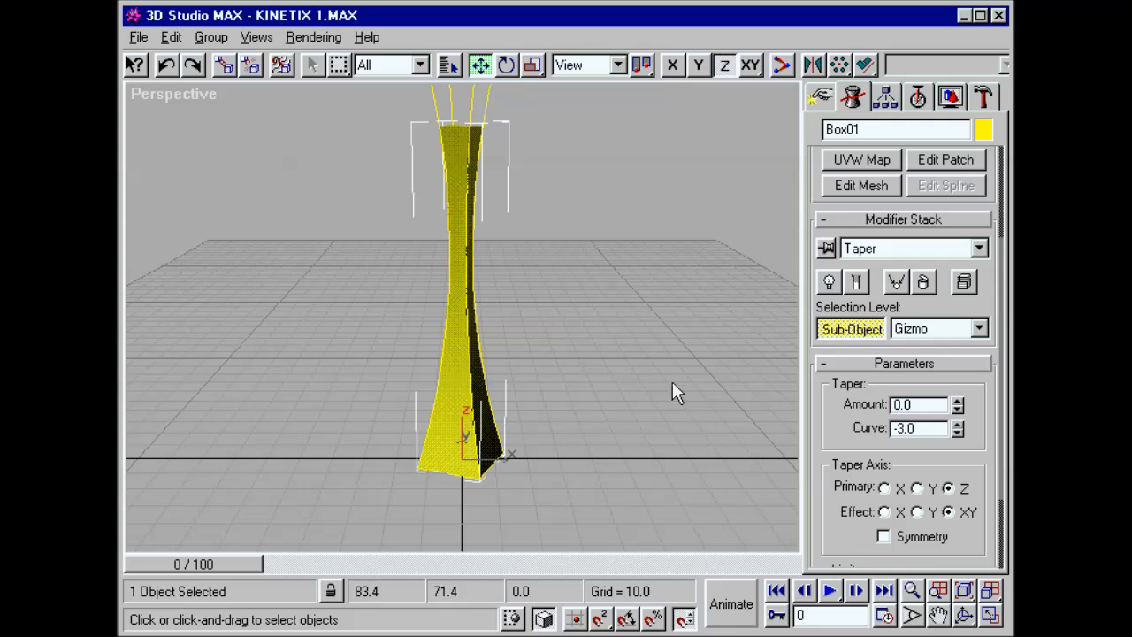
pyautogui.click(851, 328)
pyautogui.click(856, 281)
# Open the Bend modifier's gizmo level and limit the bend effect with an upper limit of 75.
pyautogui.click(978, 248)
pyautogui.click(884, 263)
pyautogui.moveTo(988, 453); pyautogui.dragTo(977, 391)
pyautogui.click(853, 267)
pyautogui.doubleClick(922, 504)
pyautogui.write('30')
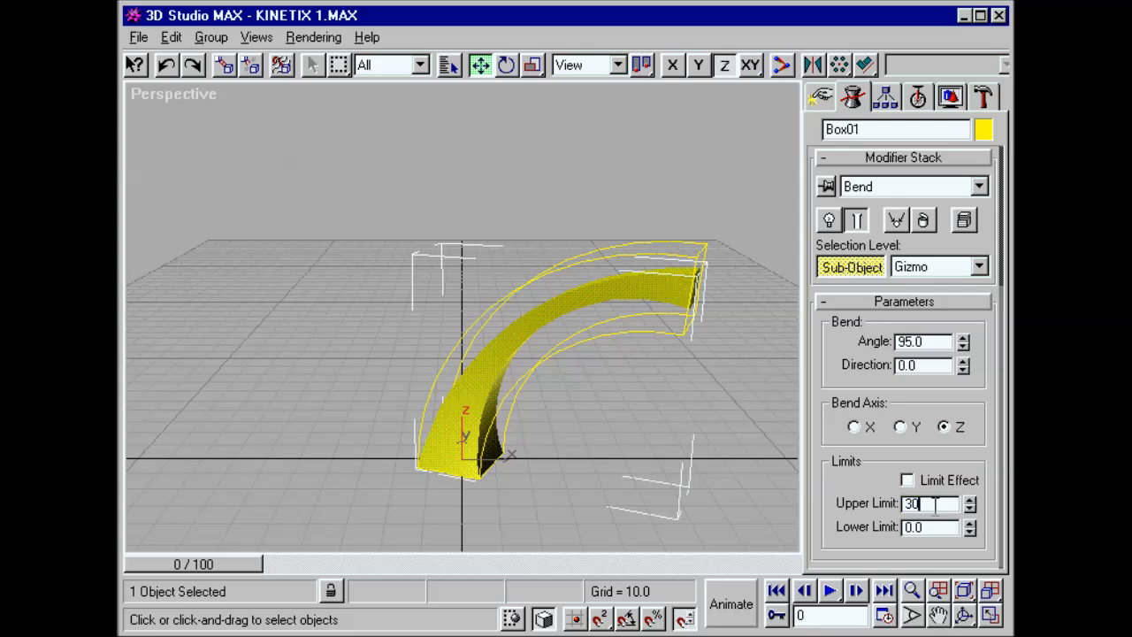
pyautogui.click(908, 478)
pyautogui.moveTo(969, 504); pyautogui.dragTo(978, 346)
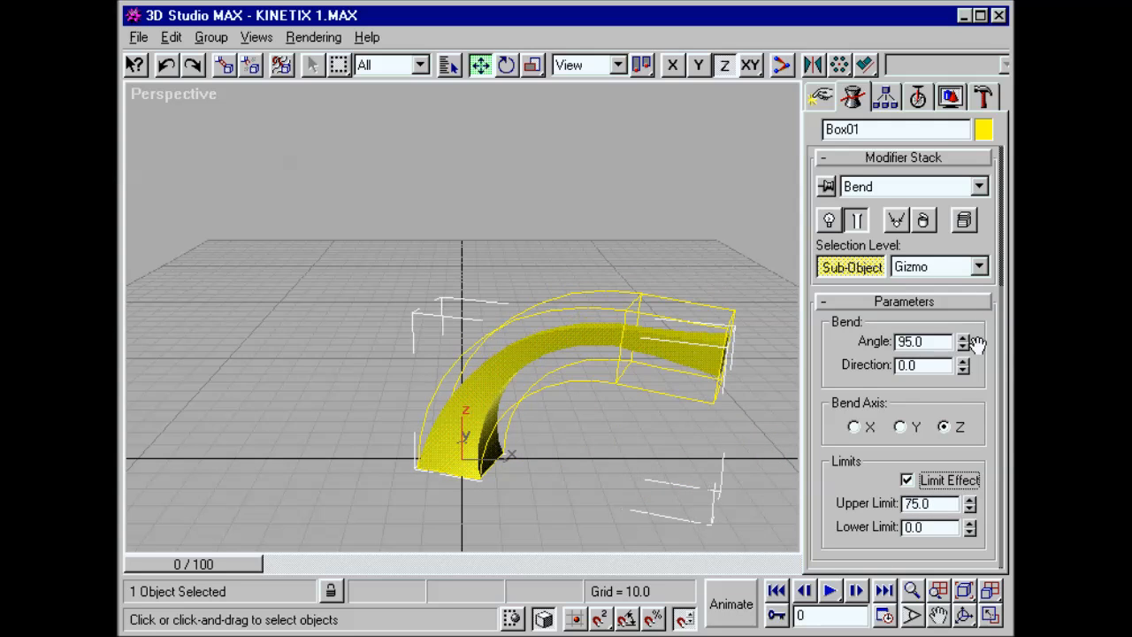
# Move the Bend center up along Z so the bend starts above the base, and leave sub-object editing.
pyautogui.click(979, 266)
pyautogui.click(915, 300)
pyautogui.moveTo(478, 474); pyautogui.dragTo(465, 379)
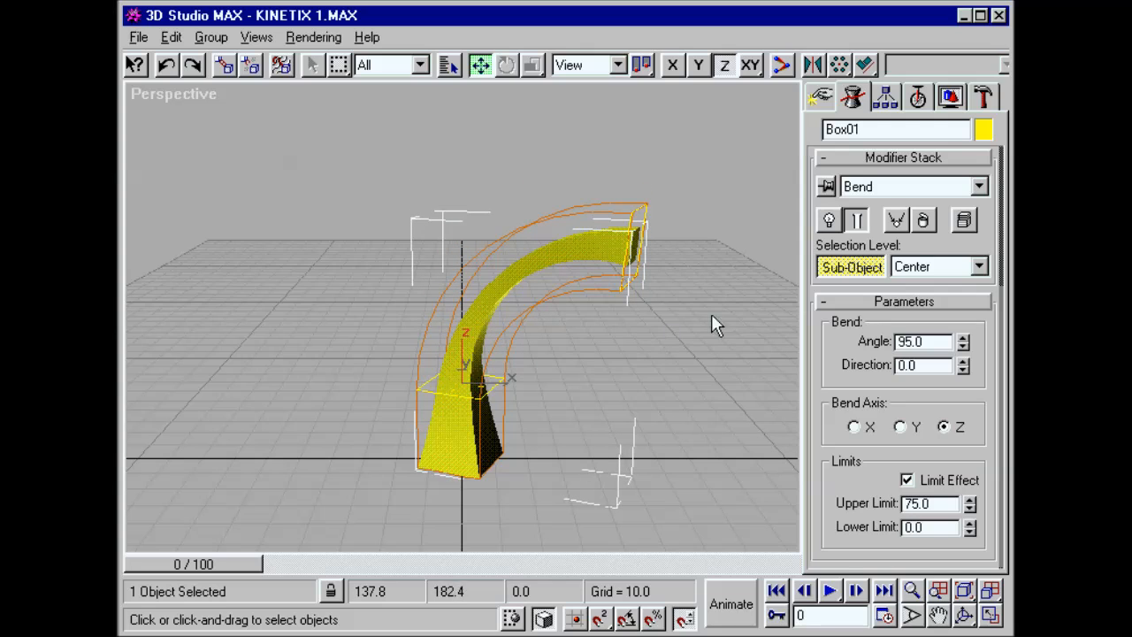
pyautogui.click(851, 268)
# Turn on Animate mode and set the Bend angle to 0 at frame 0.
pyautogui.click(748, 597)
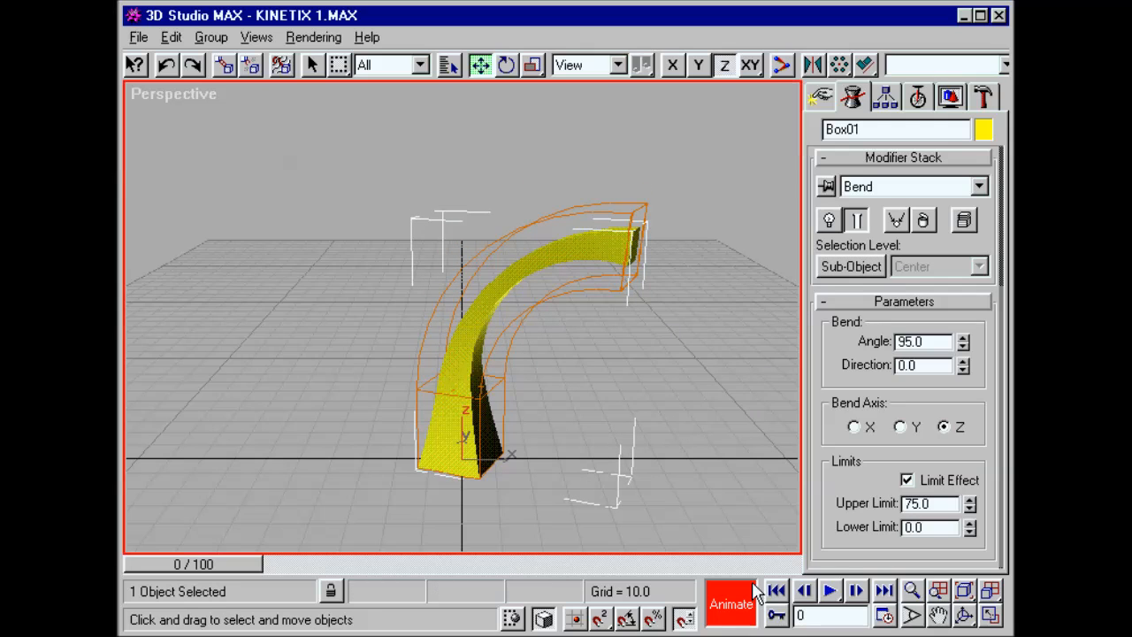
pyautogui.doubleClick(918, 342)
pyautogui.write('0')
pyautogui.press('Return')
# Set the Taper modifier's curve to 0 at frame 0.
pyautogui.click(972, 187)
pyautogui.click(948, 221)
pyautogui.doubleClick(920, 367)
pyautogui.write('0')
pyautogui.press('Return')
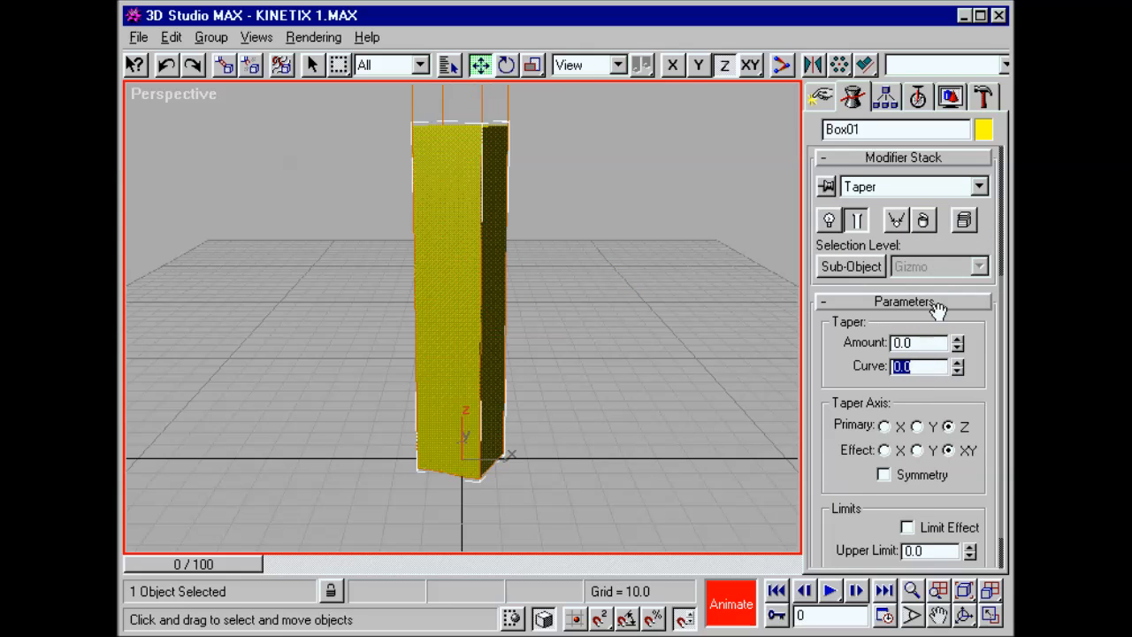
# Flatten the base box by setting its height to 0.1 at frame 0.
pyautogui.click(940, 188)
pyautogui.click(855, 250)
pyautogui.doubleClick(928, 436)
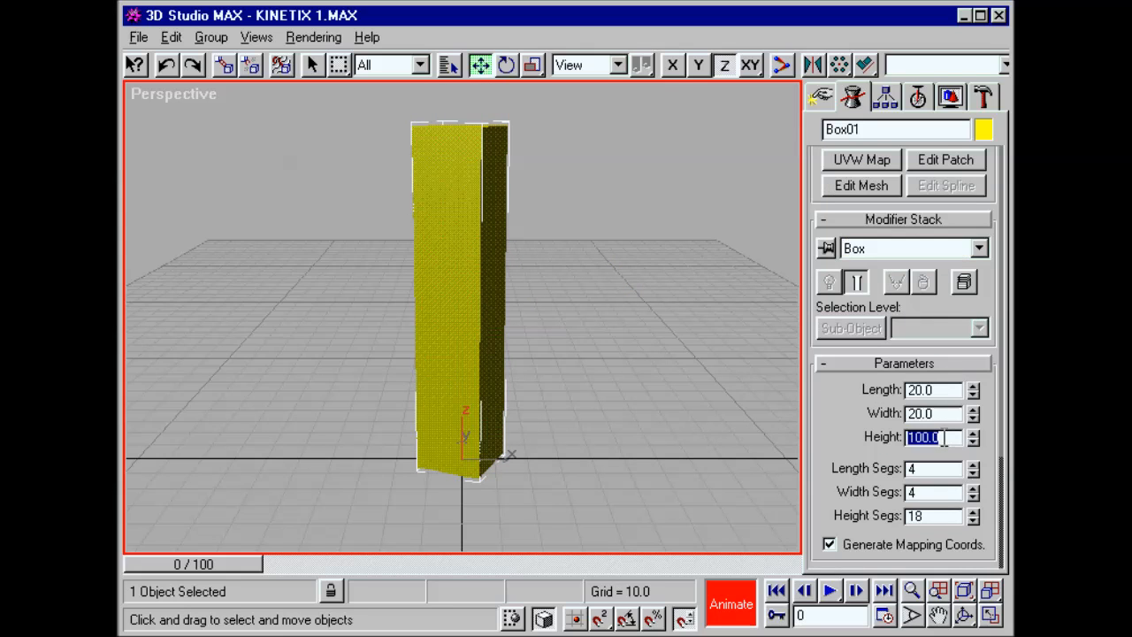
pyautogui.write('0.1')
pyautogui.press('Return')
# Go to frame 50 and set the base box's height to 100.
pyautogui.moveTo(243, 564); pyautogui.dragTo(529, 564)
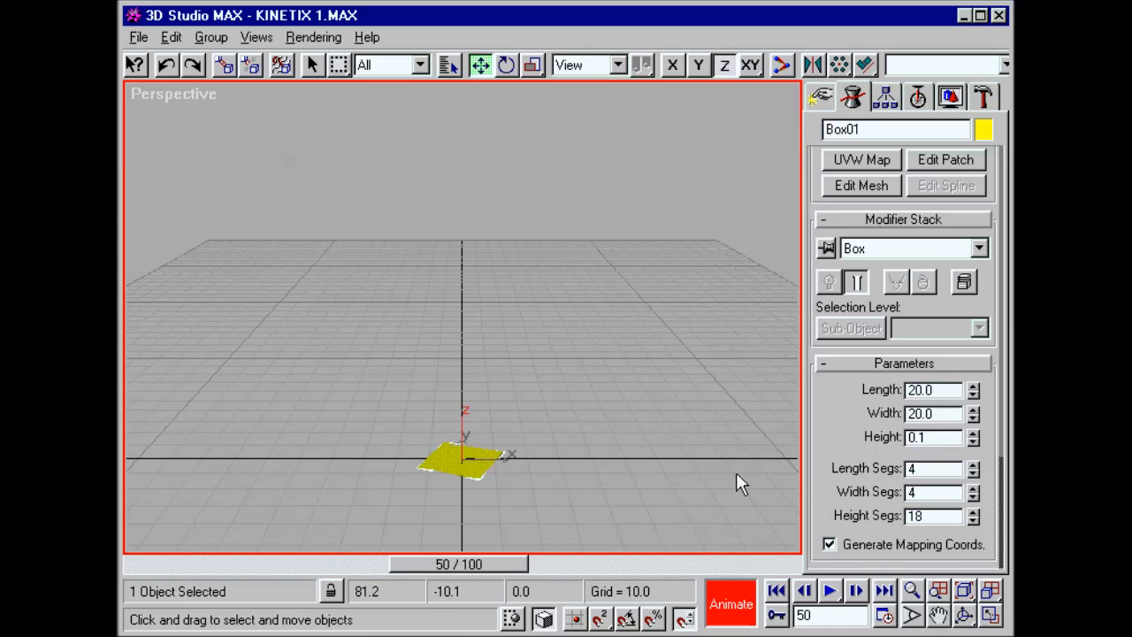
pyautogui.doubleClick(924, 437)
pyautogui.write('100')
pyautogui.press('Return')
# Set the Taper modifier's curve to -3 at frame 50.
pyautogui.click(946, 248)
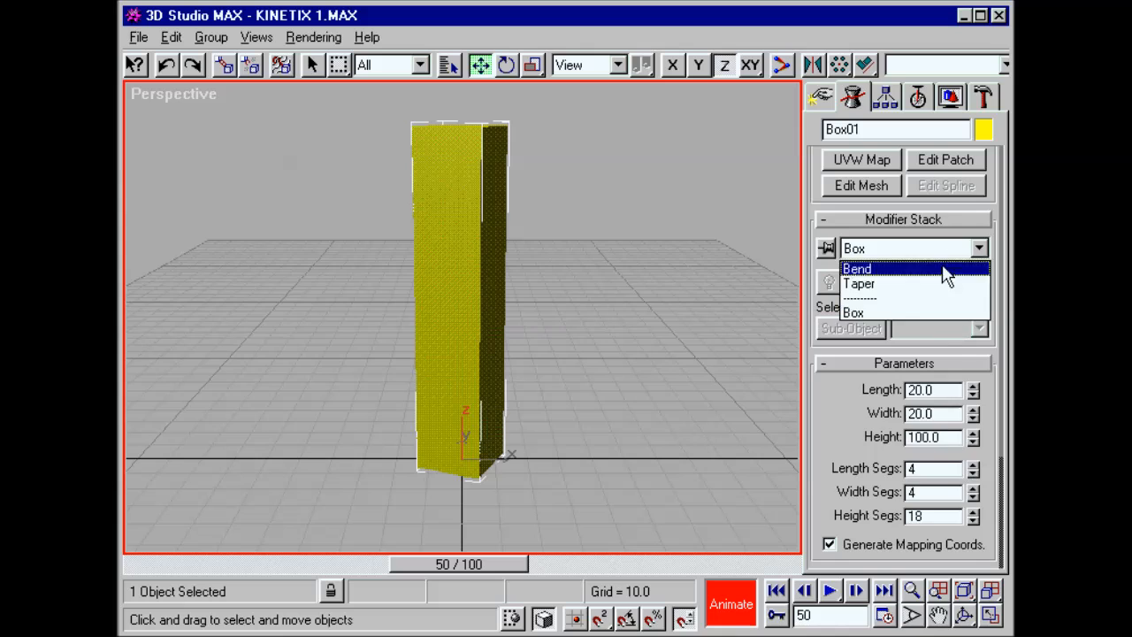
pyautogui.click(938, 283)
pyautogui.doubleClick(920, 366)
pyautogui.write('-3')
pyautogui.press('Return')
# Set the Bend modifier's angle to 95 at frame 50.
pyautogui.click(935, 187)
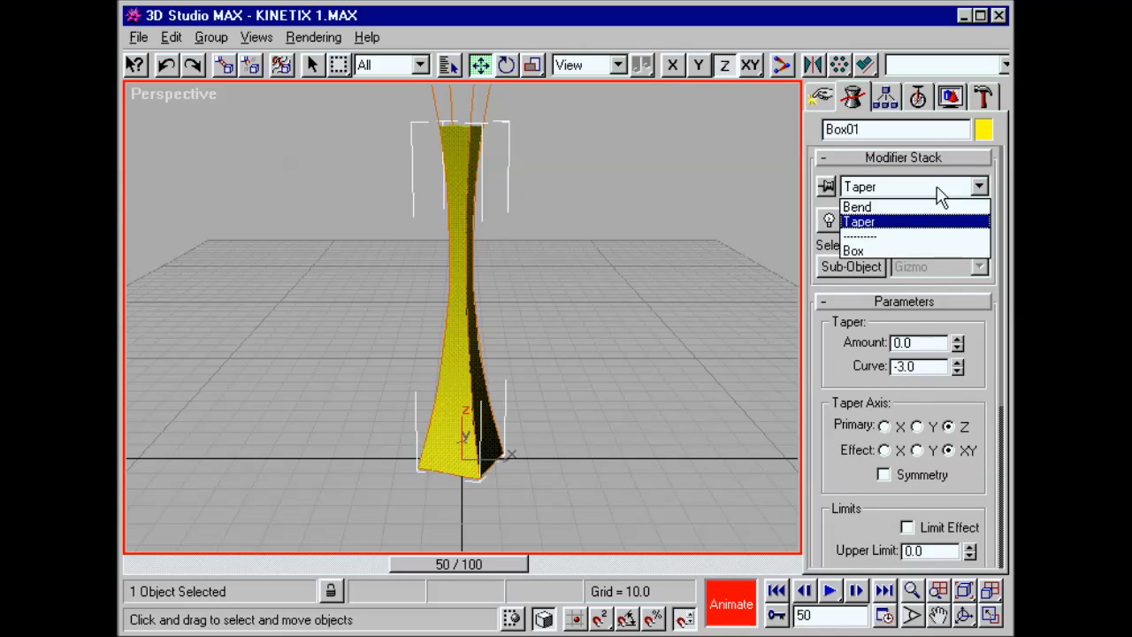
pyautogui.click(919, 206)
pyautogui.doubleClick(917, 342)
pyautogui.write('95')
pyautogui.press('Return')
# Go to frame 100 and set the Bend angle to 0.
pyautogui.moveTo(505, 563); pyautogui.dragTo(778, 565)
pyautogui.doubleClick(918, 342)
pyautogui.write('0')
pyautogui.press('Return')
# Set the Taper curve to 0 at frame 100, deselect the box and turn off Animate mode.
pyautogui.click(937, 187)
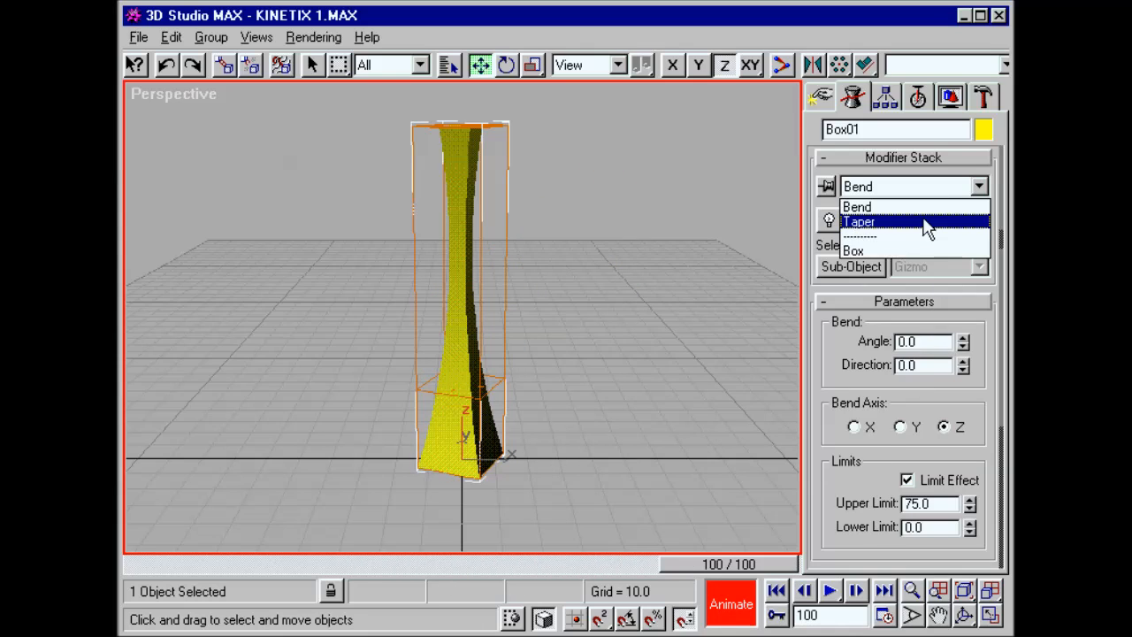
pyautogui.click(924, 222)
pyautogui.doubleClick(921, 366)
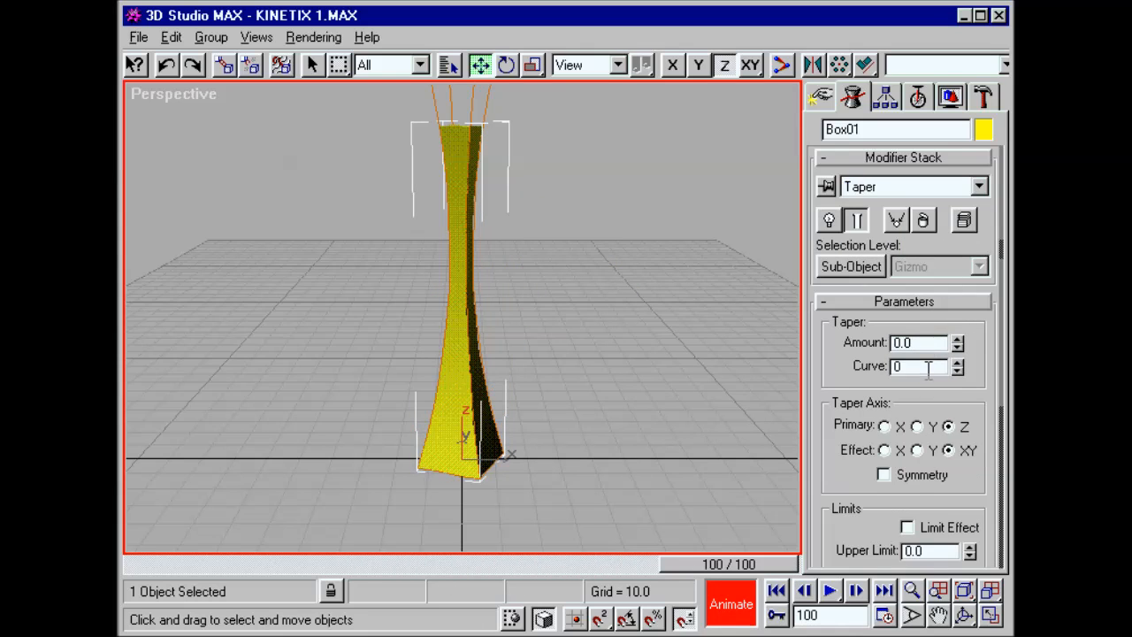
pyautogui.click(748, 511)
pyautogui.click(730, 601)
# Rewind to frame 0, run through the frames to preview the box animation and toggle the maximized view.
pyautogui.click(777, 591)
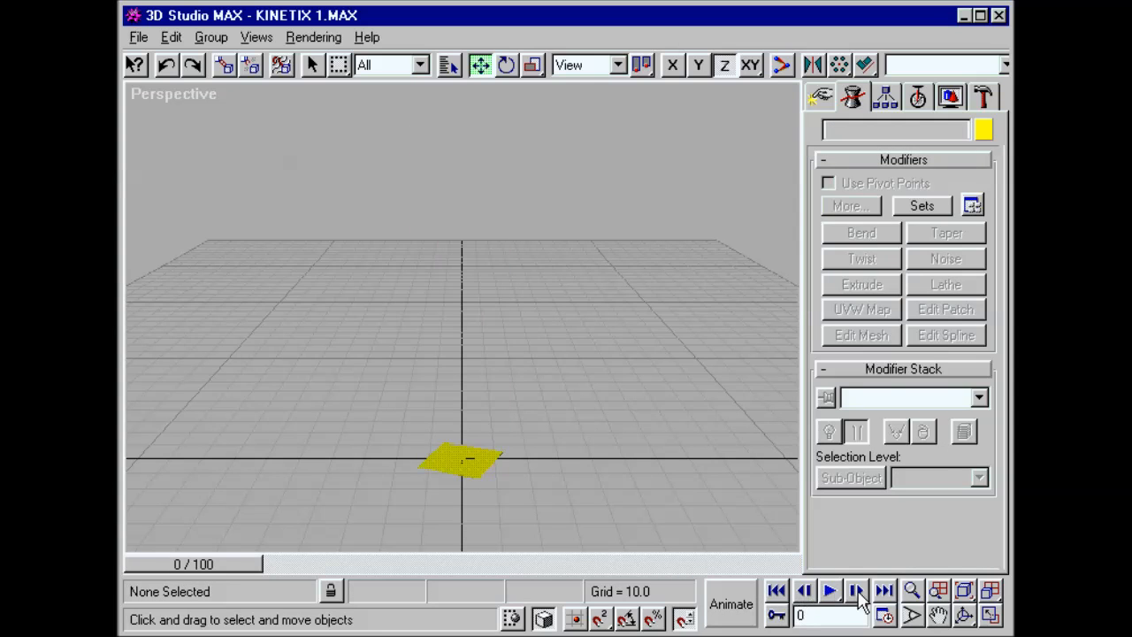
pyautogui.click(856, 596)
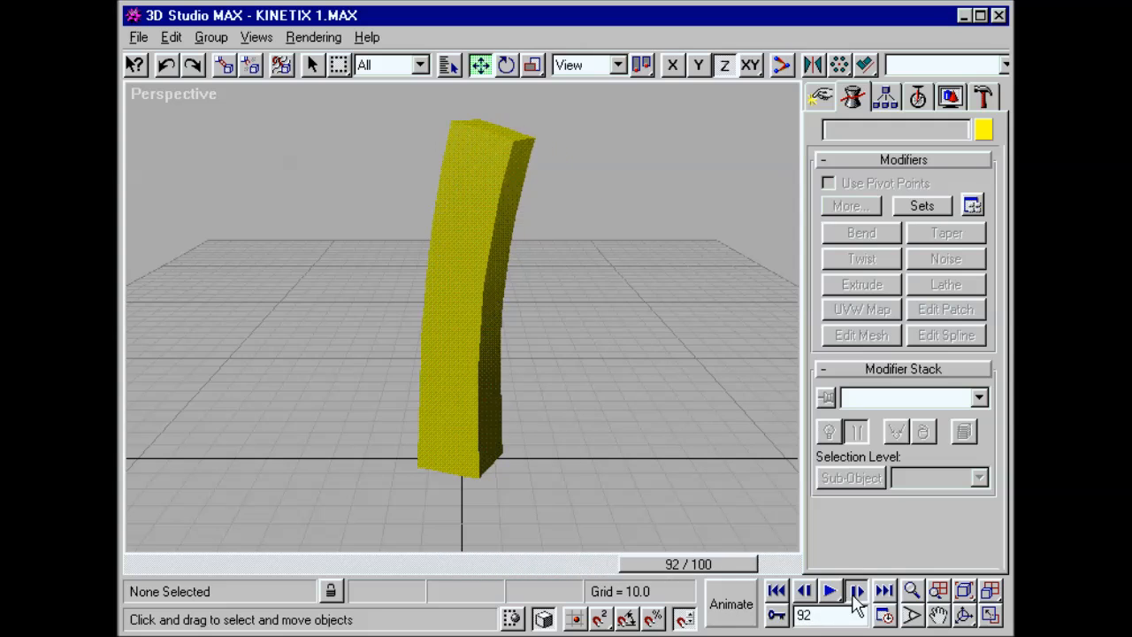
pyautogui.click(990, 615)
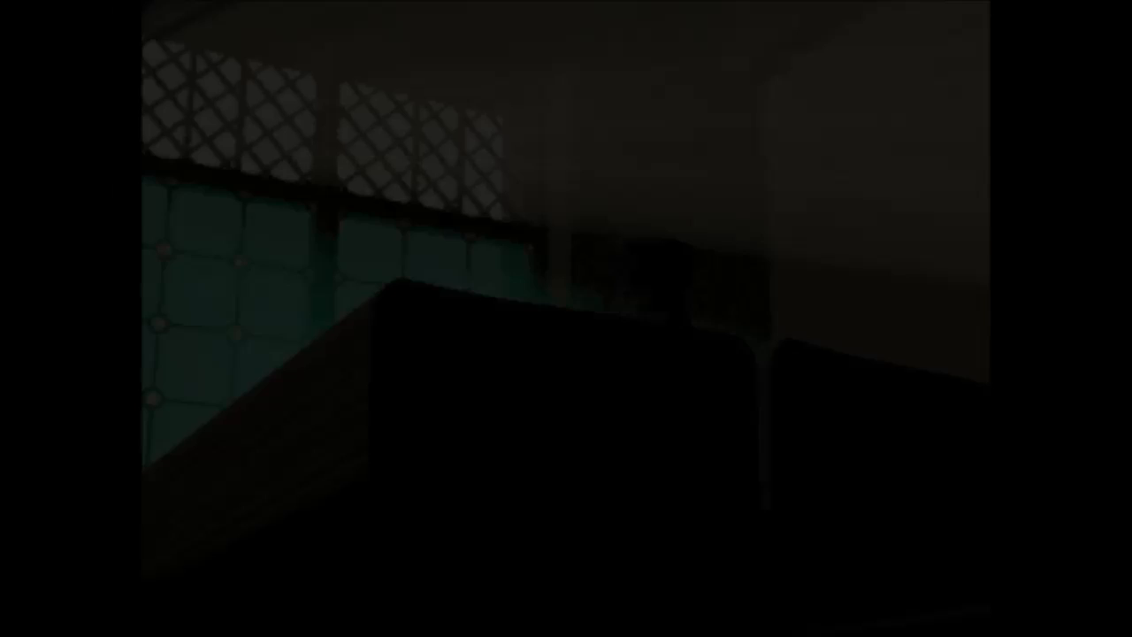